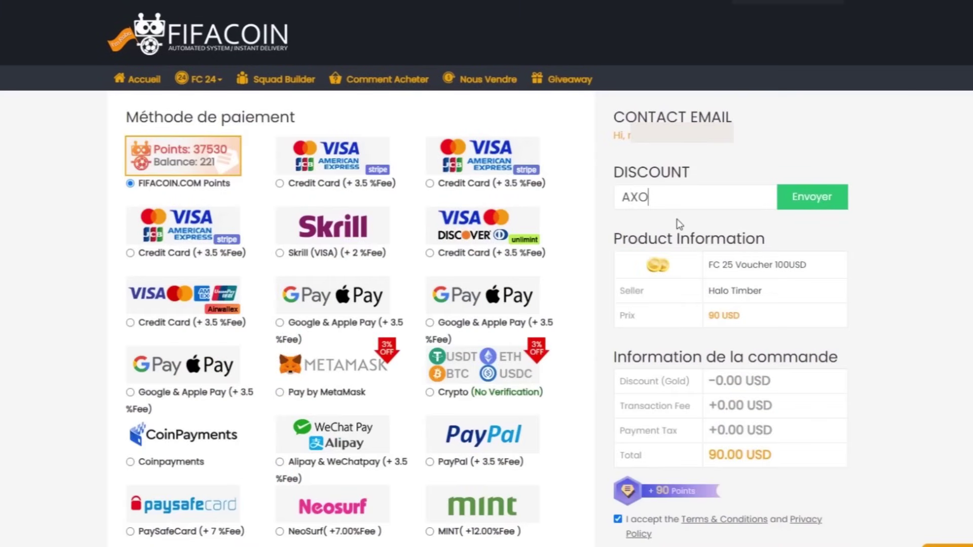
- Submit discount code AXO so the 90 USD voucher order costs 85.50 USD
click(789, 202)
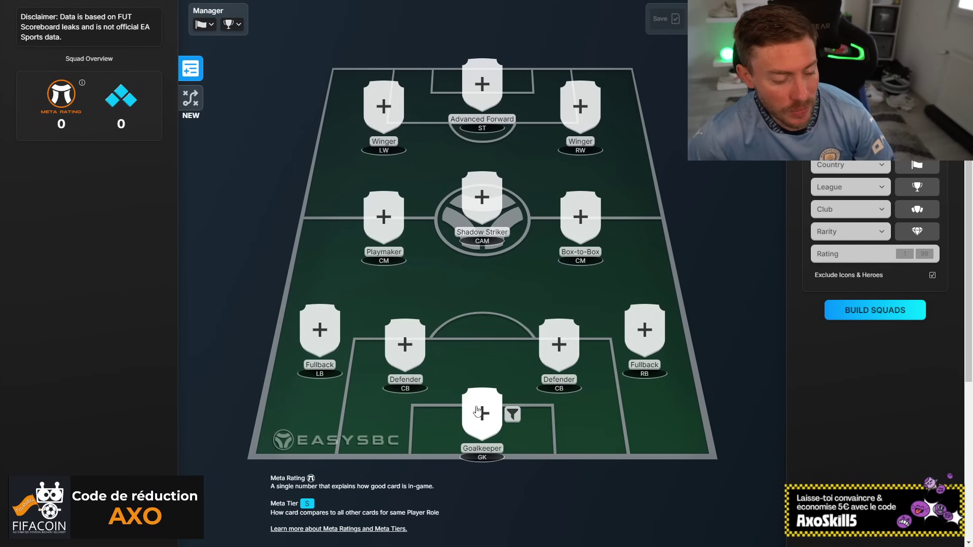
- Place Howard in the empty goalkeeper slot of the 4-3-3 formation
click(512, 416)
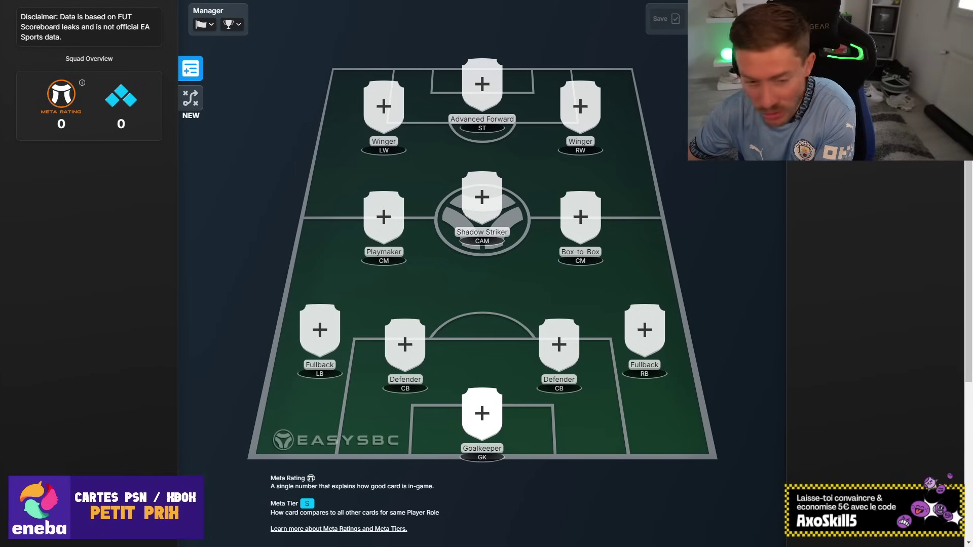
click(842, 175)
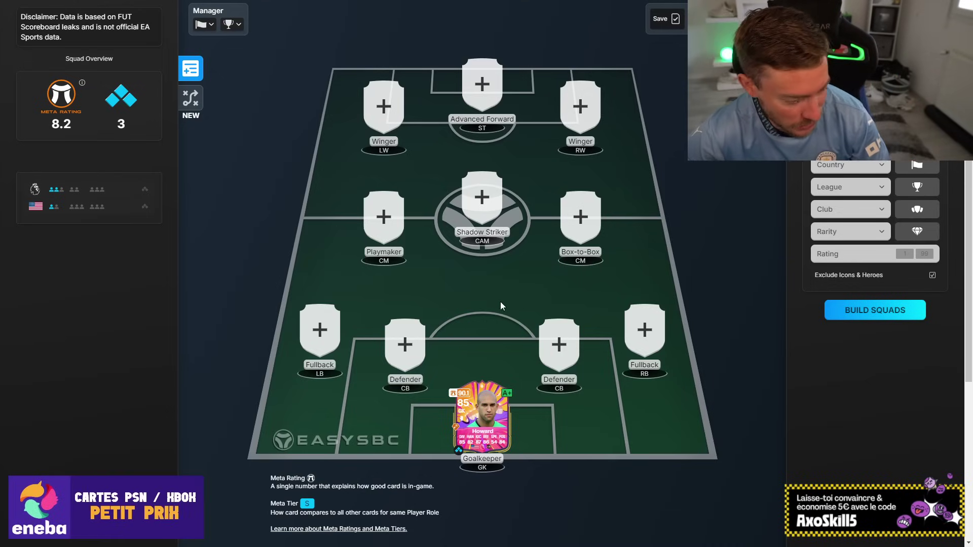
- Fill the left centre-back slot with Rúben Dias, taking meta rating to 16.0
click(406, 349)
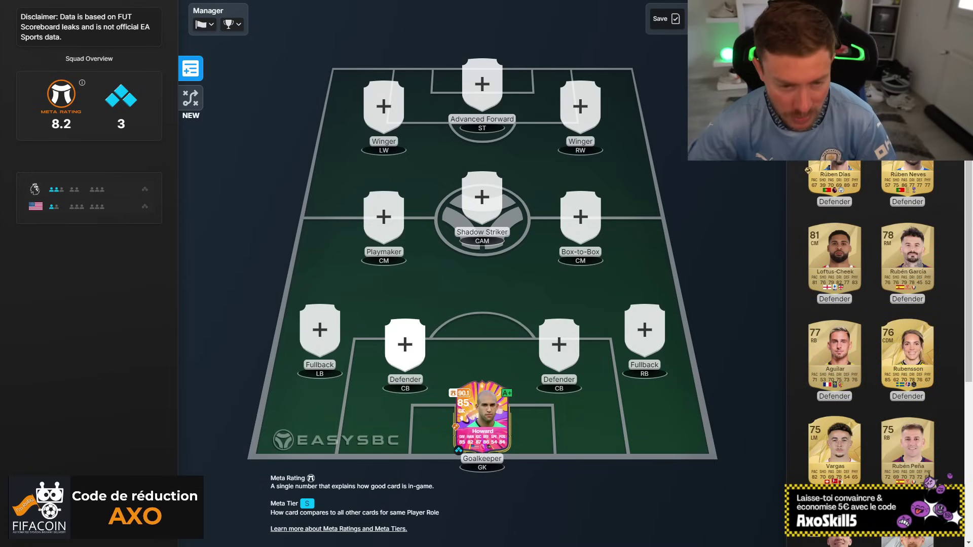
click(836, 178)
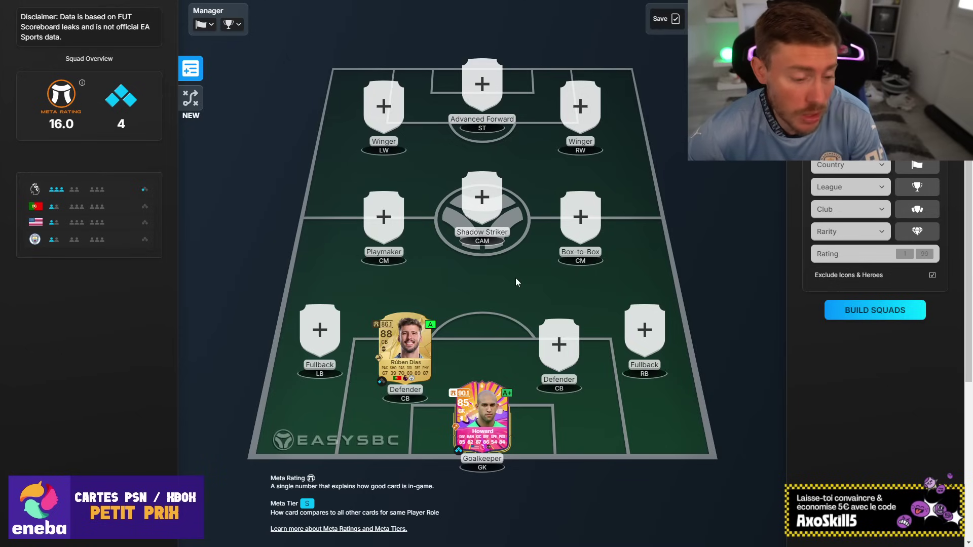
- Fill the right centre-back slot with Upamecano, taking meta rating to 23.4
click(559, 353)
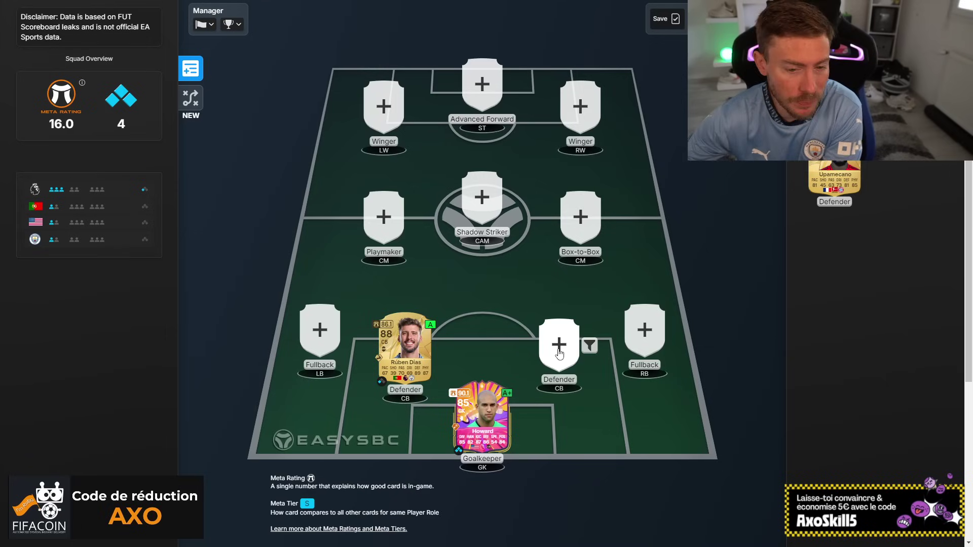
click(820, 180)
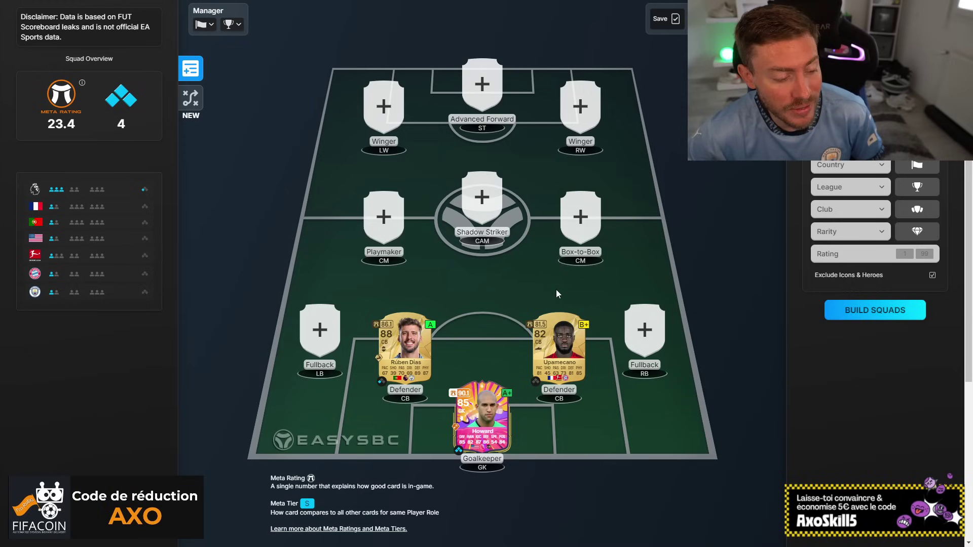
- Put Sacha Boey at right back and review his player details
click(643, 334)
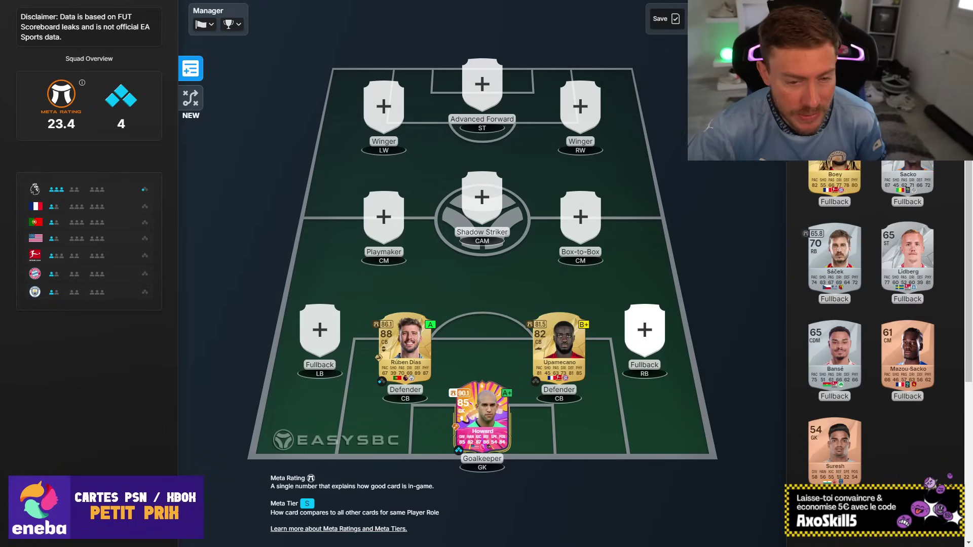
click(834, 175)
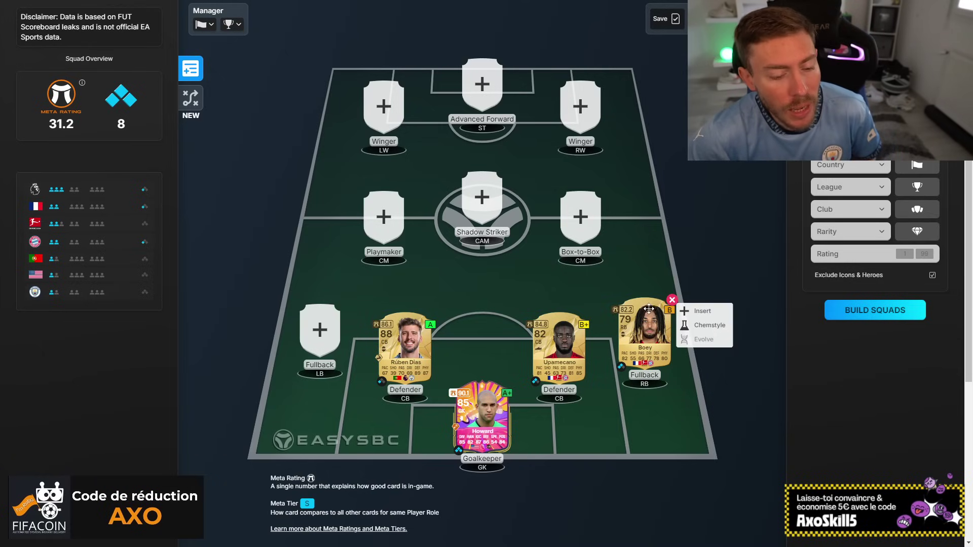
click(648, 334)
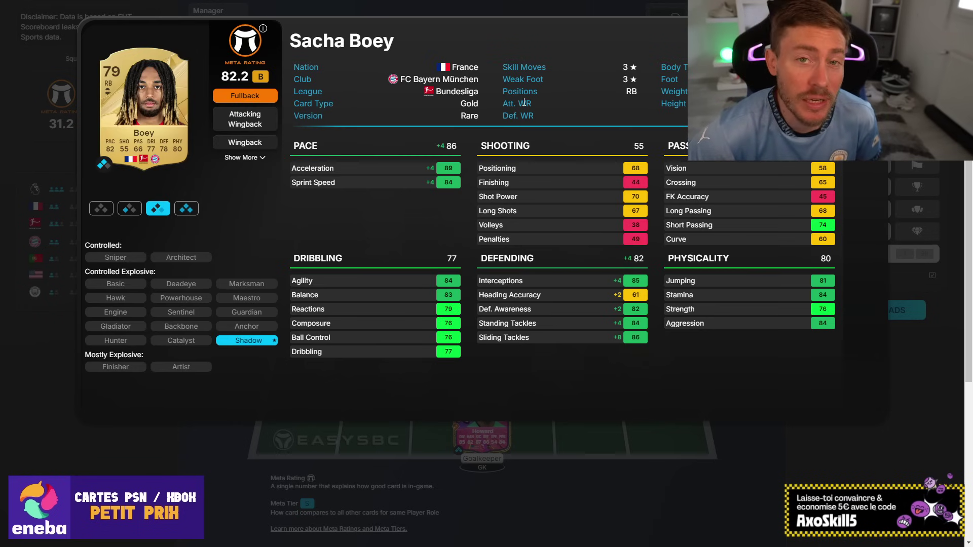
key(Escape)
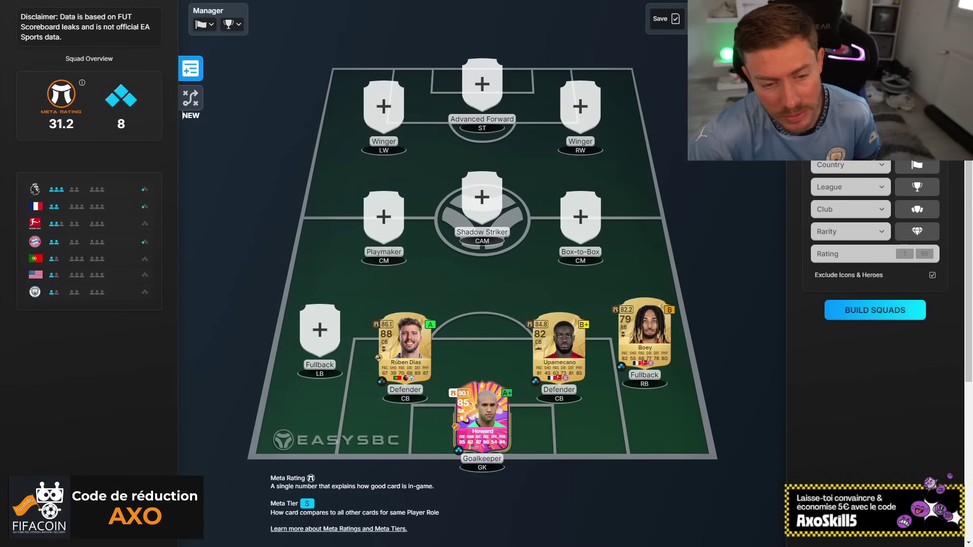
- Search 'nuno', place Nuno Santos at left back and check his player details
click(319, 330)
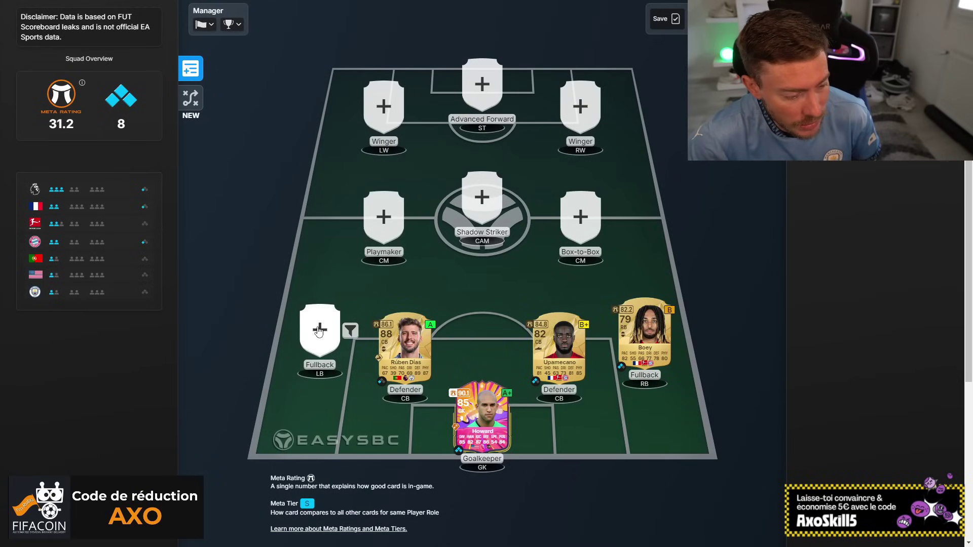
text(nuno)
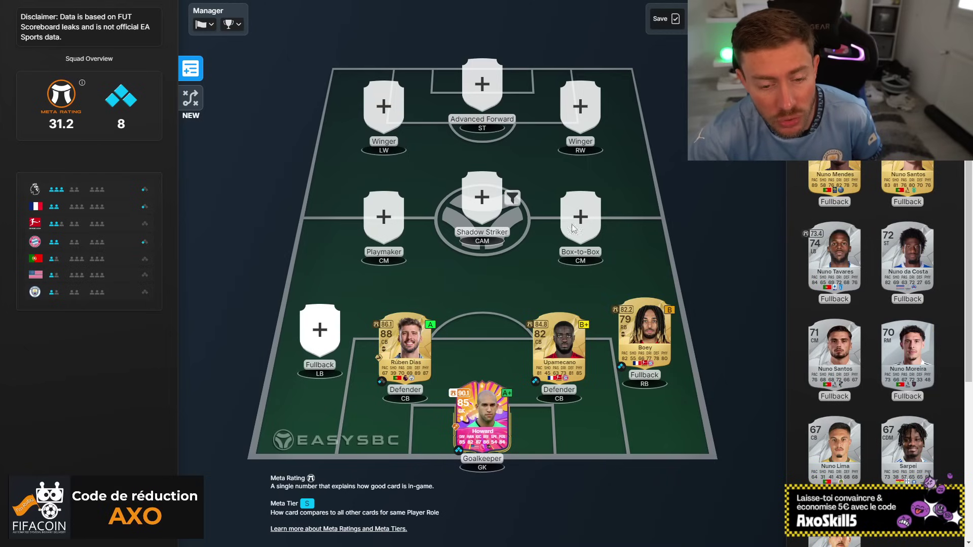
click(887, 182)
click(318, 339)
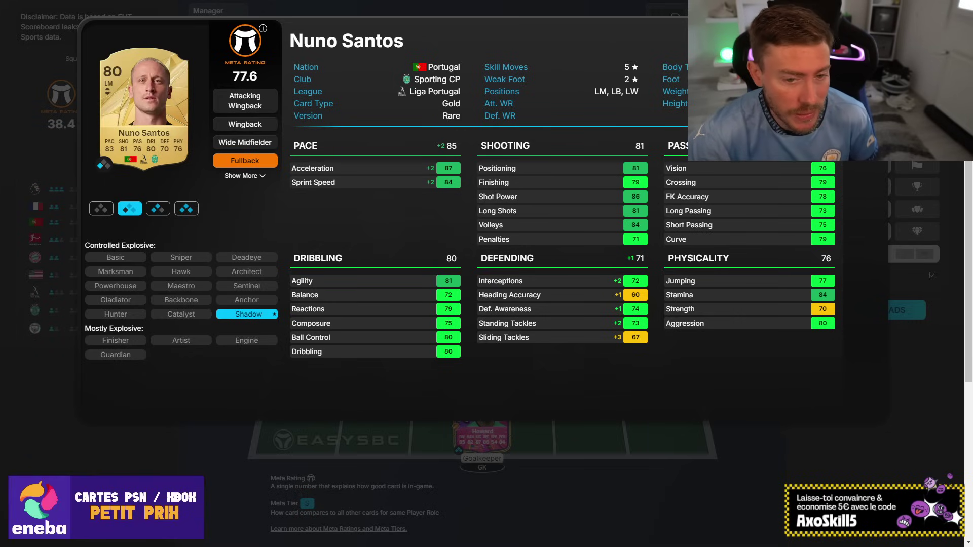
key(Escape)
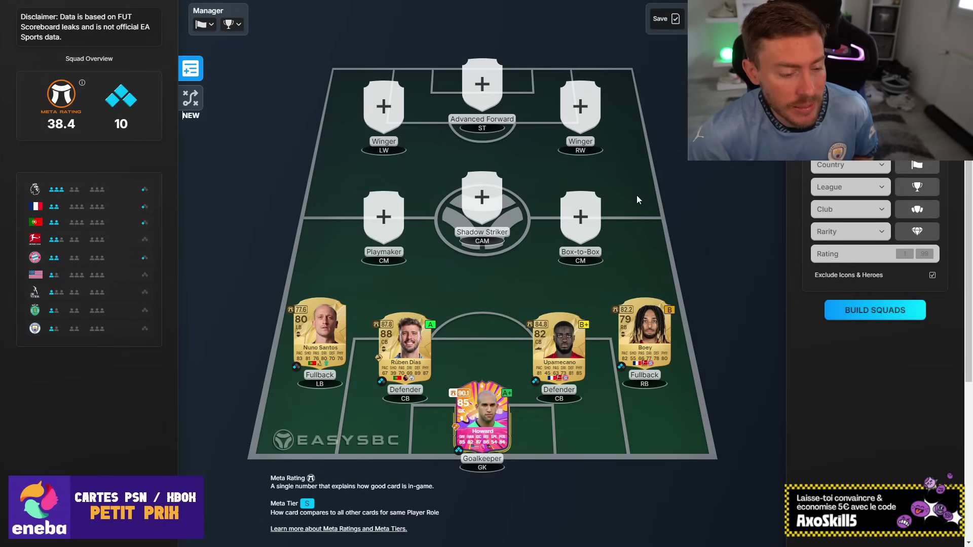
- Search 'vitinho' and move Vitinha's gold card into the Playmaker central midfield slot
click(573, 225)
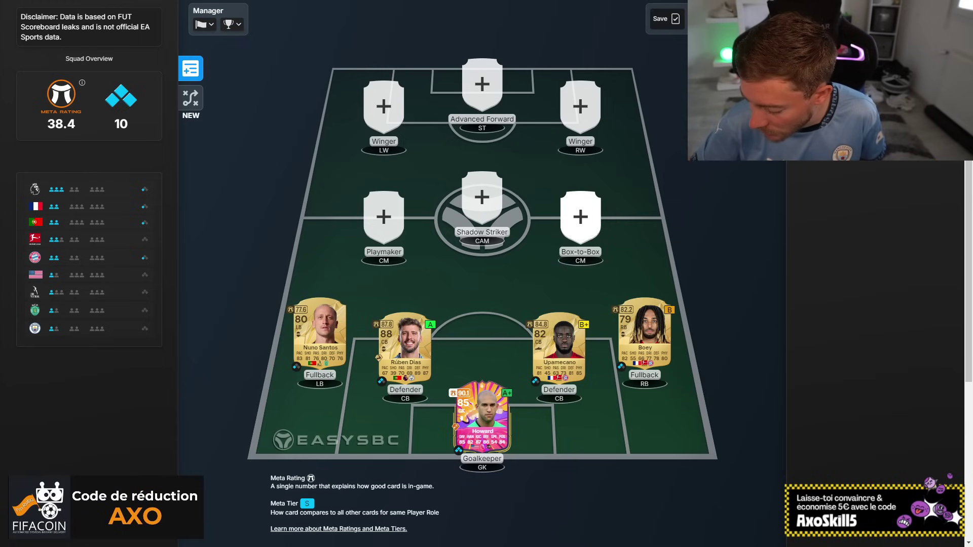
text(vitinho)
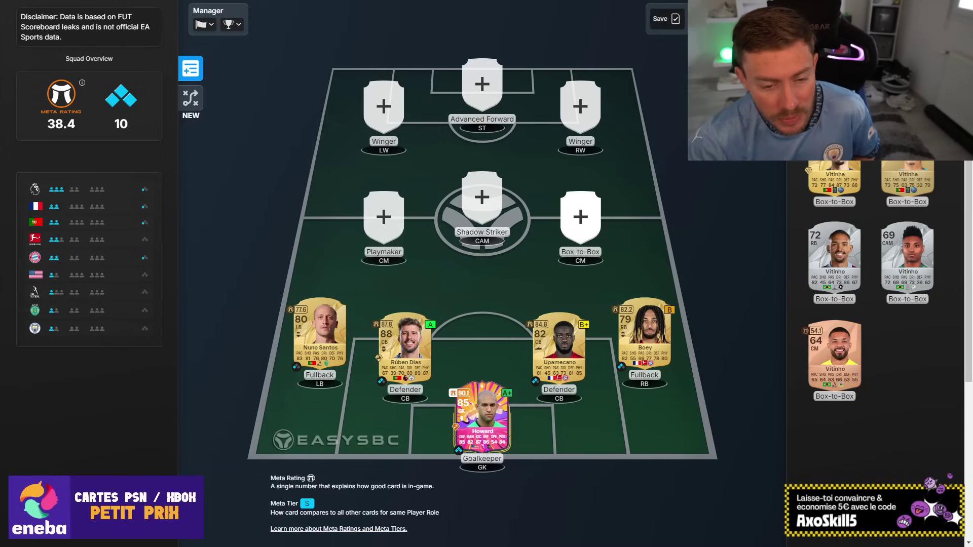
click(835, 177)
mouse_move(581, 203)
mouse_down()
mouse_move(416, 183)
mouse_move(383, 223)
mouse_up()
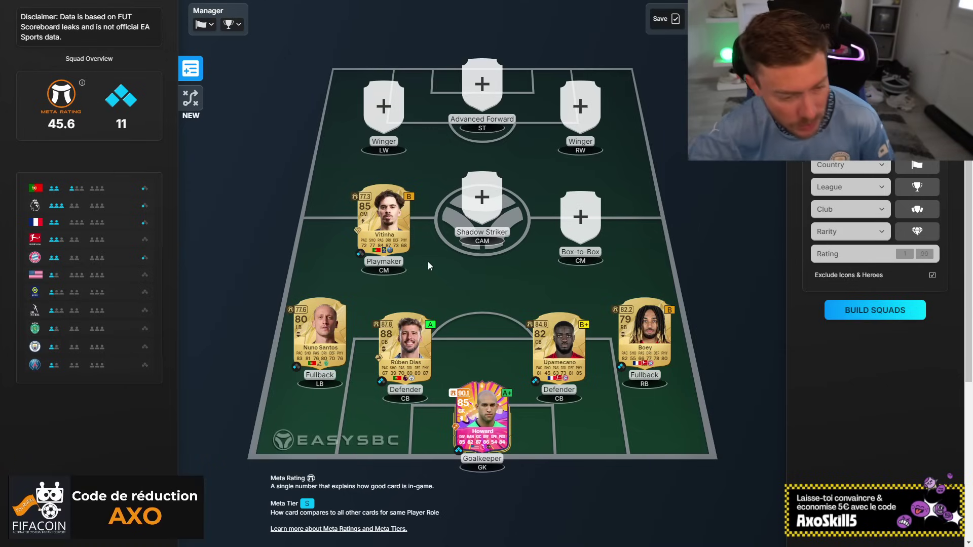
- Place Matheus Nunes at Box-to-Box midfield and list suggested Shadow Strikers for CAM
click(576, 223)
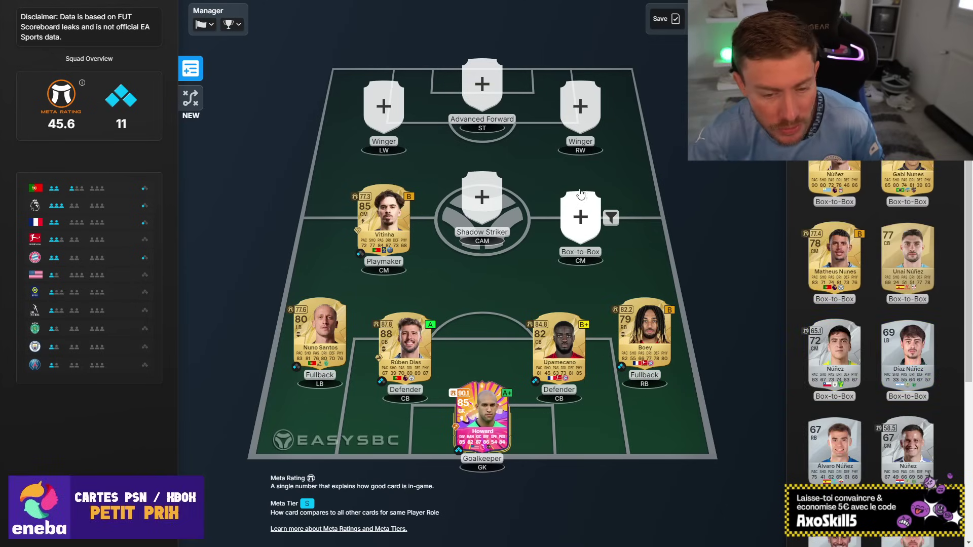
click(822, 246)
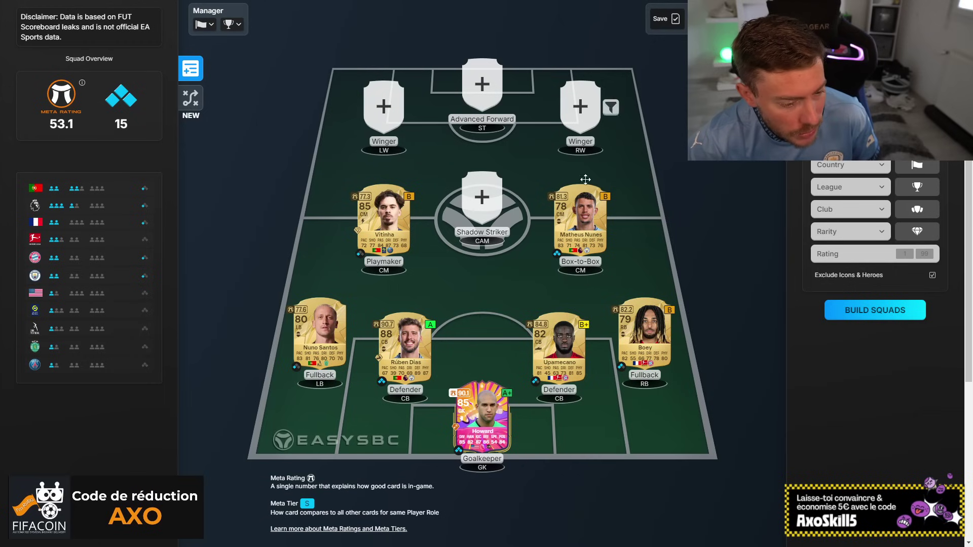
click(480, 205)
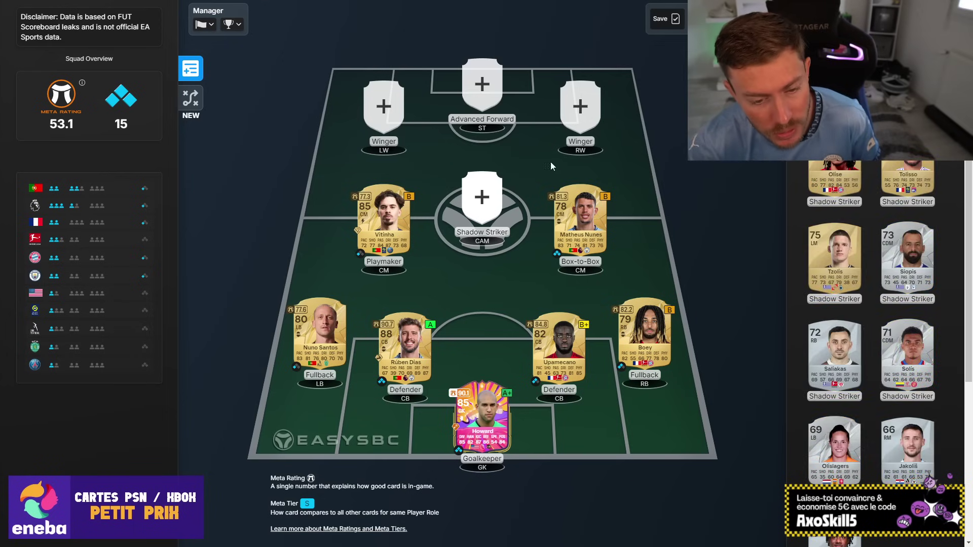
- Add Olise to the CAM Shadow Striker slot and open his card options
click(835, 180)
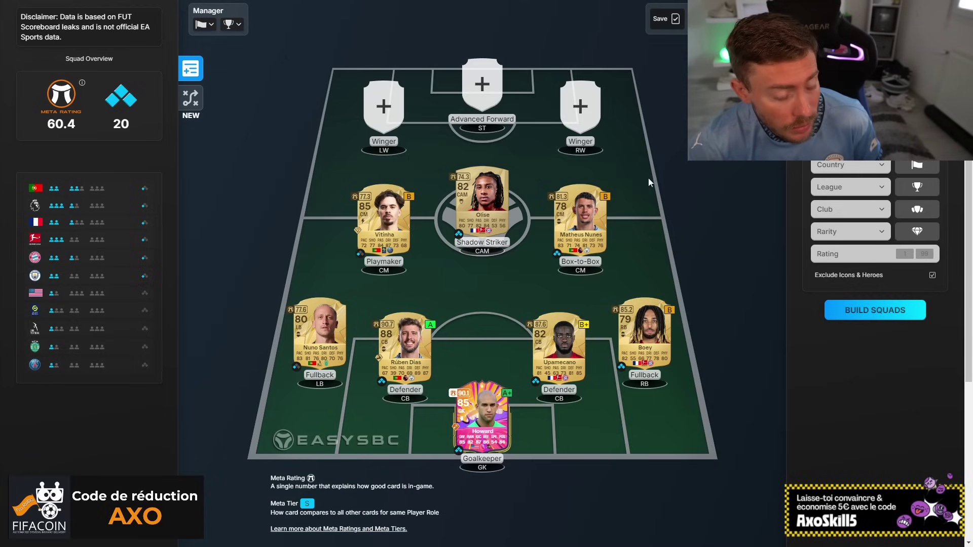
click(483, 181)
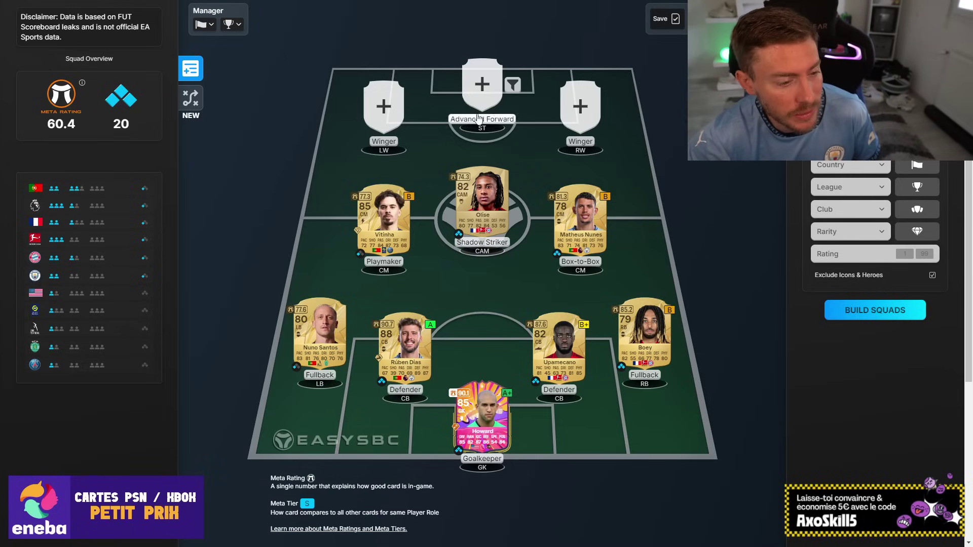
- Place Rafael Leão on the left wing as Winger and review his detailed stats
click(386, 109)
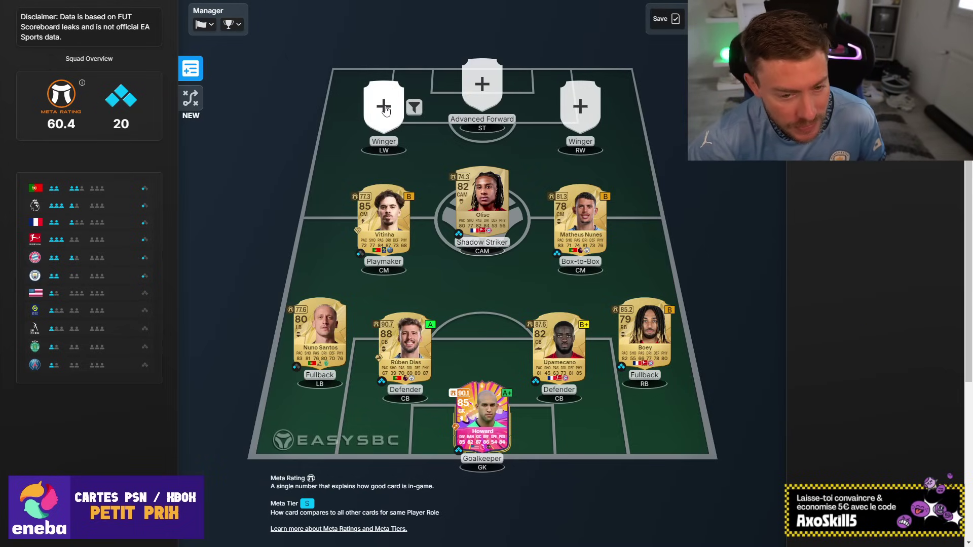
click(835, 183)
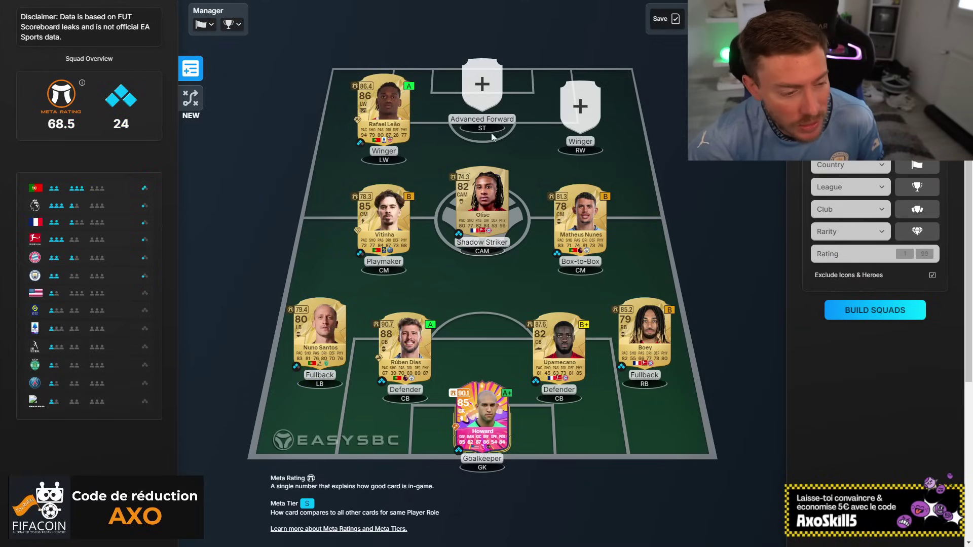
click(379, 106)
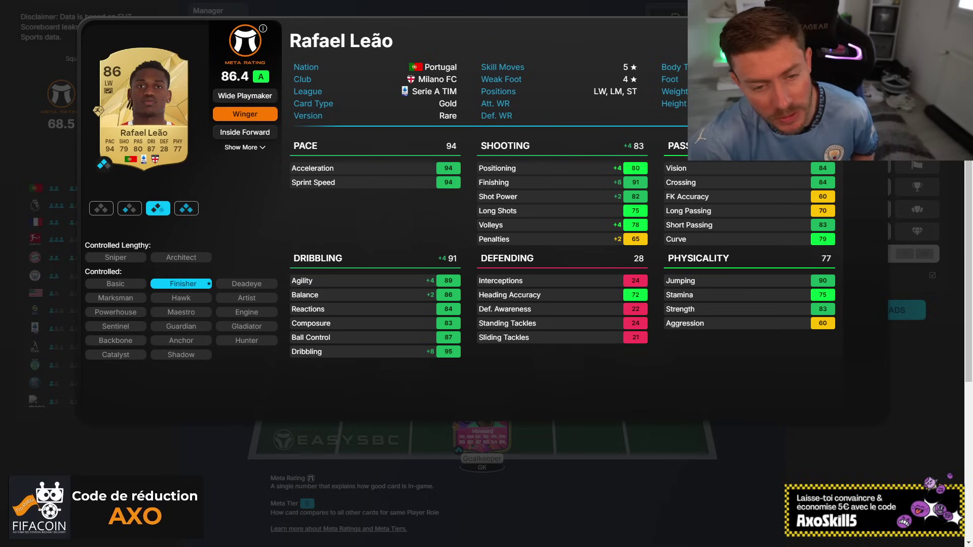
key(Escape)
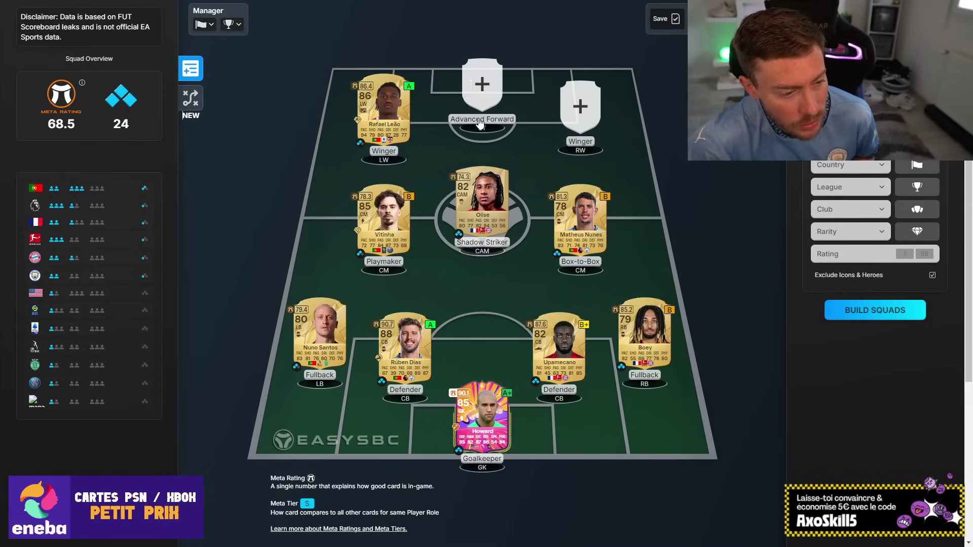
- Search 'ron' for the empty ST slot, add Cristiano Ronaldo, and review his stats card
click(483, 93)
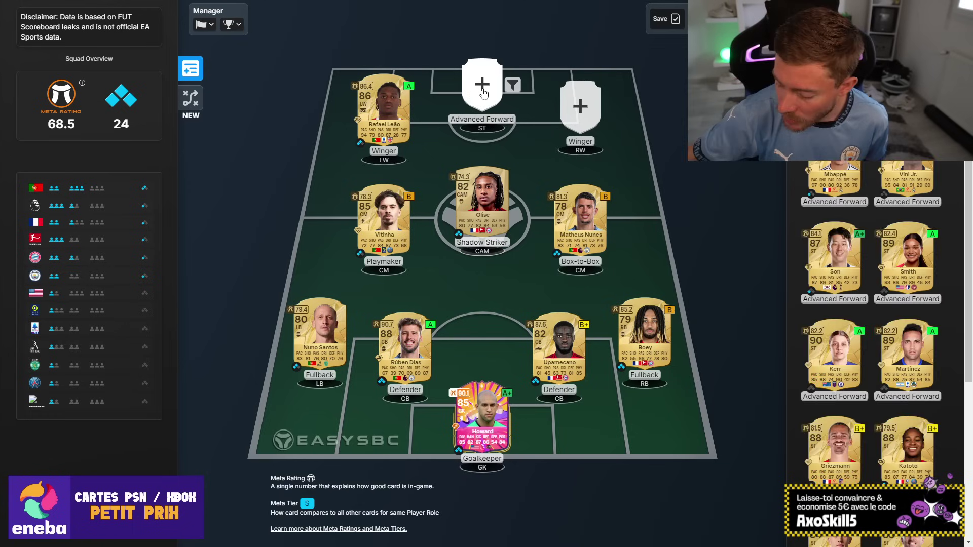
text(ron)
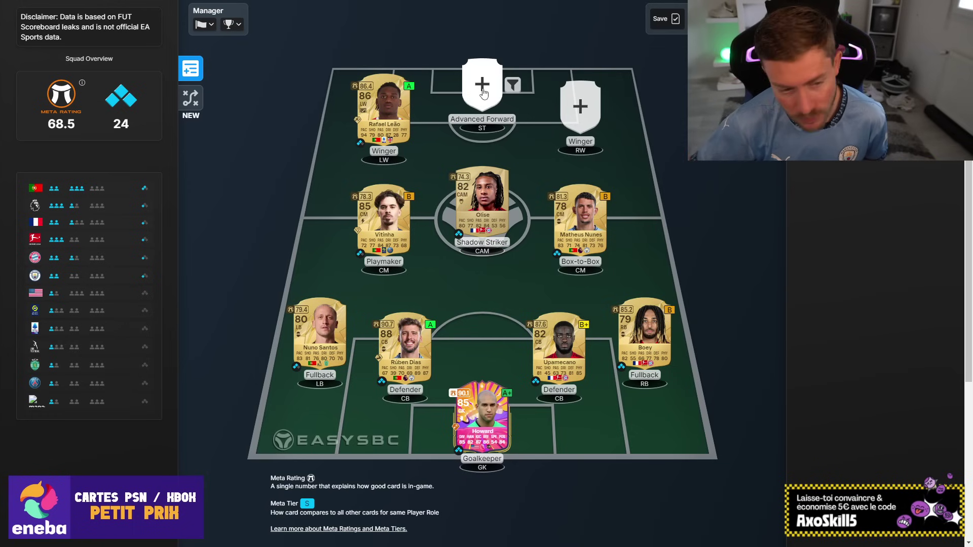
click(834, 362)
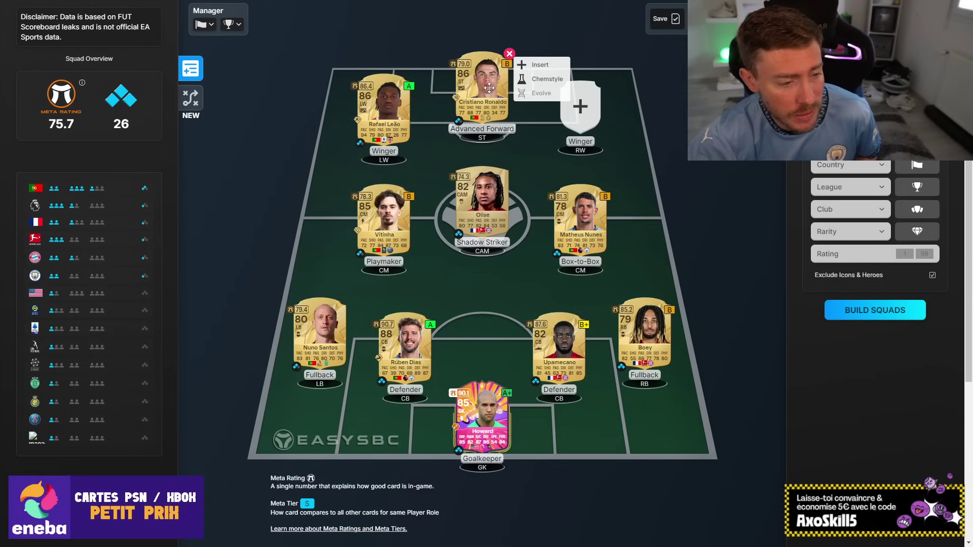
click(472, 90)
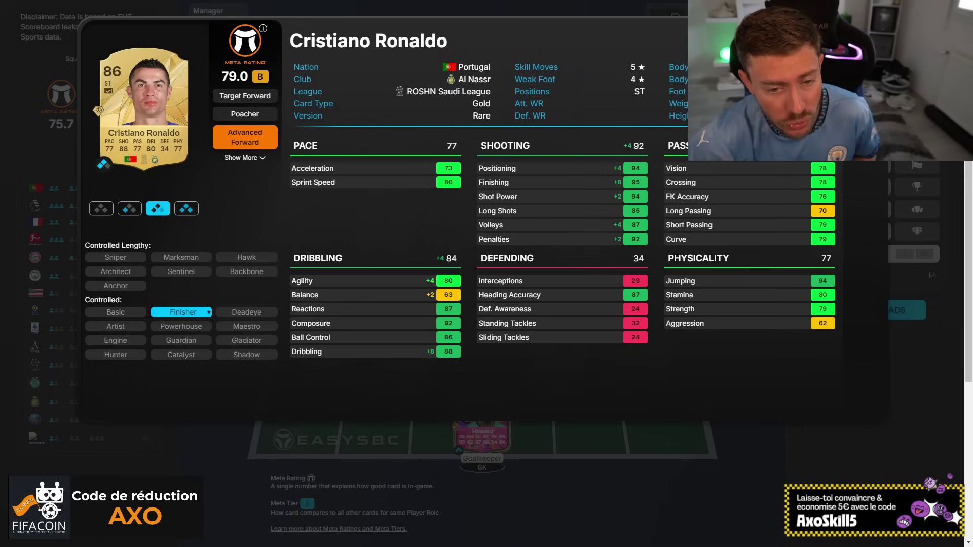
key(Escape)
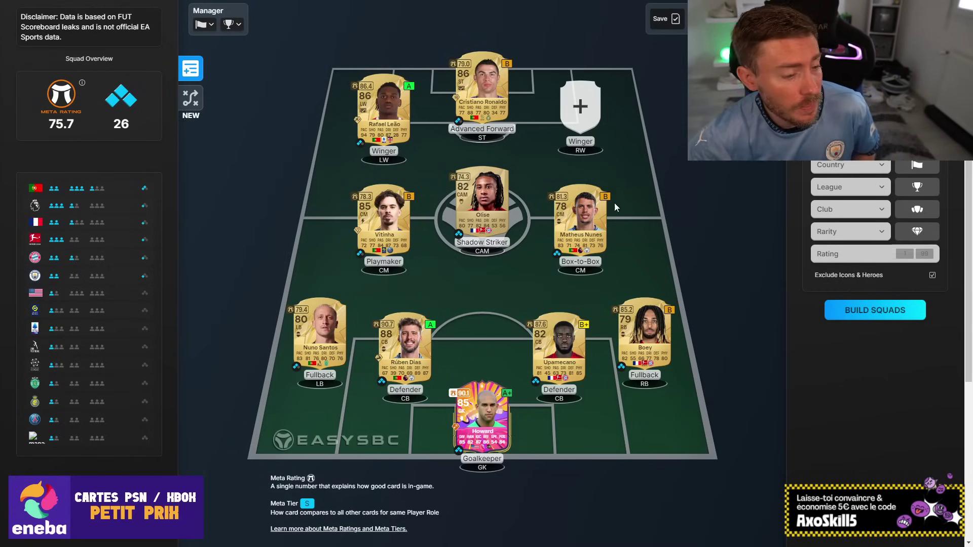
mouse_move(482, 91)
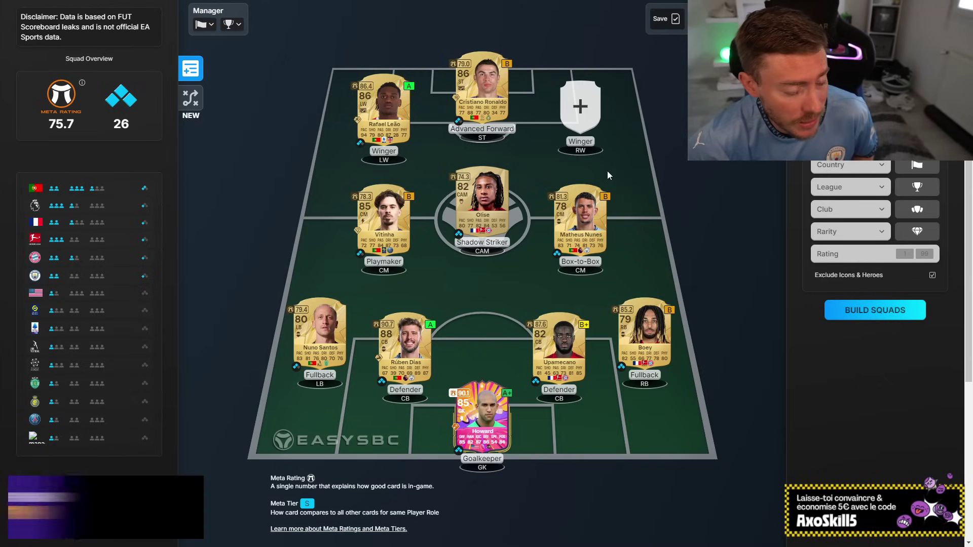
- Put Jéssica Silva in the empty RW slot and check her stats card
click(582, 110)
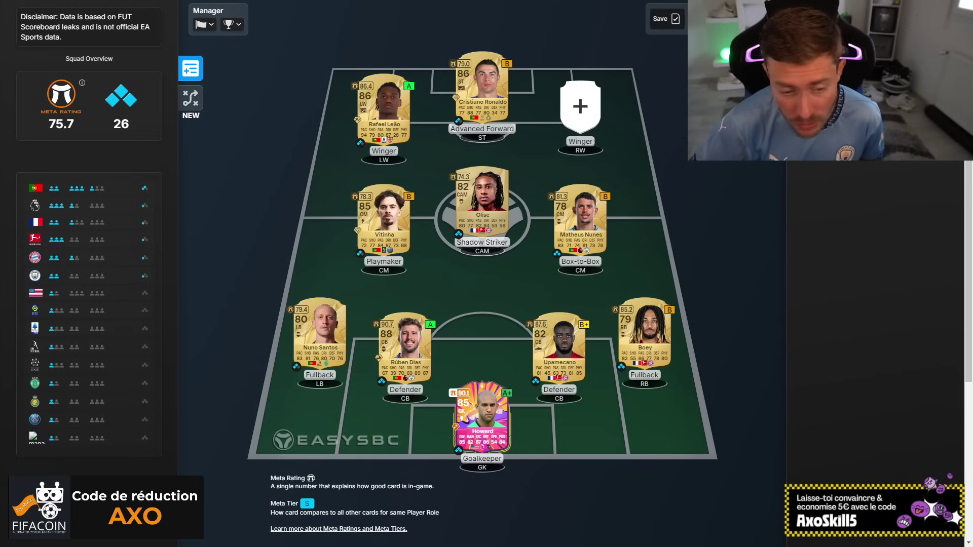
click(909, 164)
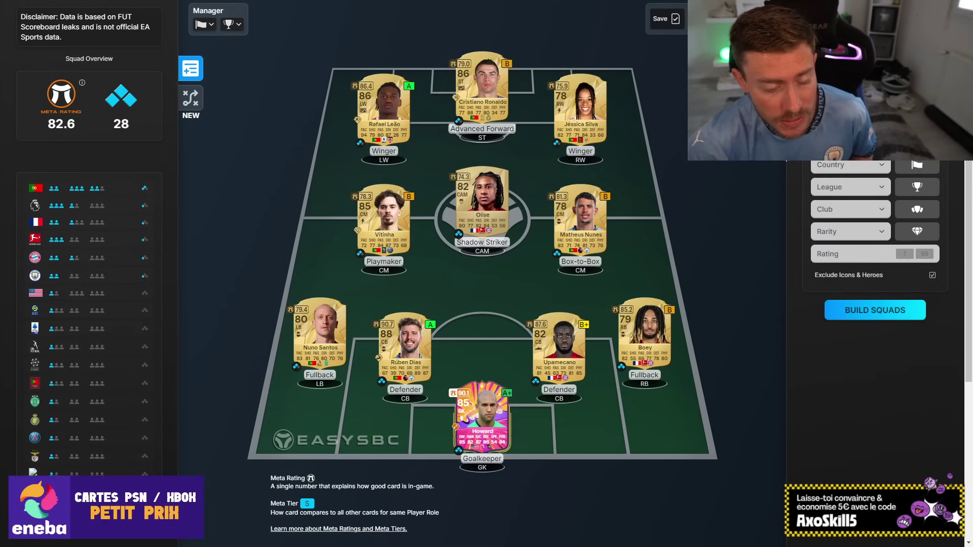
click(589, 115)
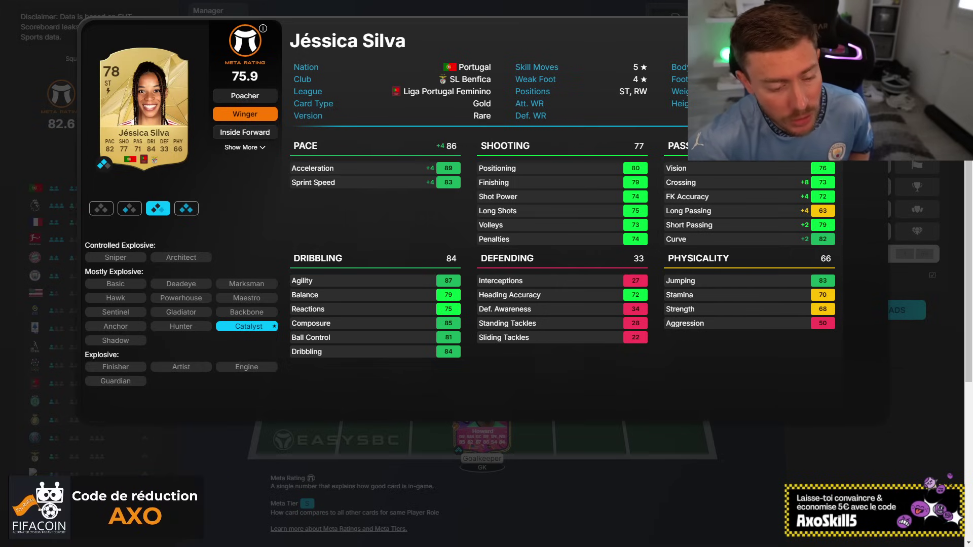
key(Escape)
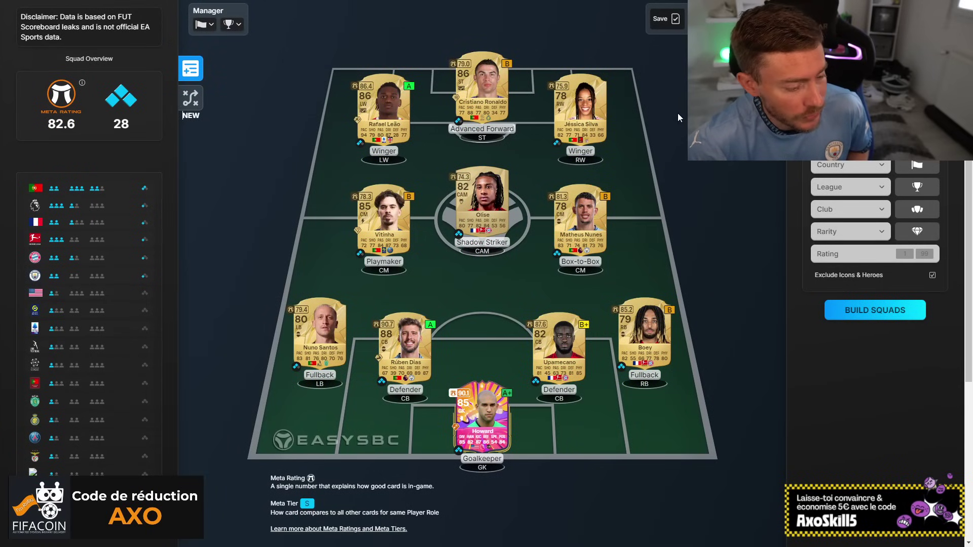
- Set the manager's nationality to Portugal from the flag dropdown
click(205, 23)
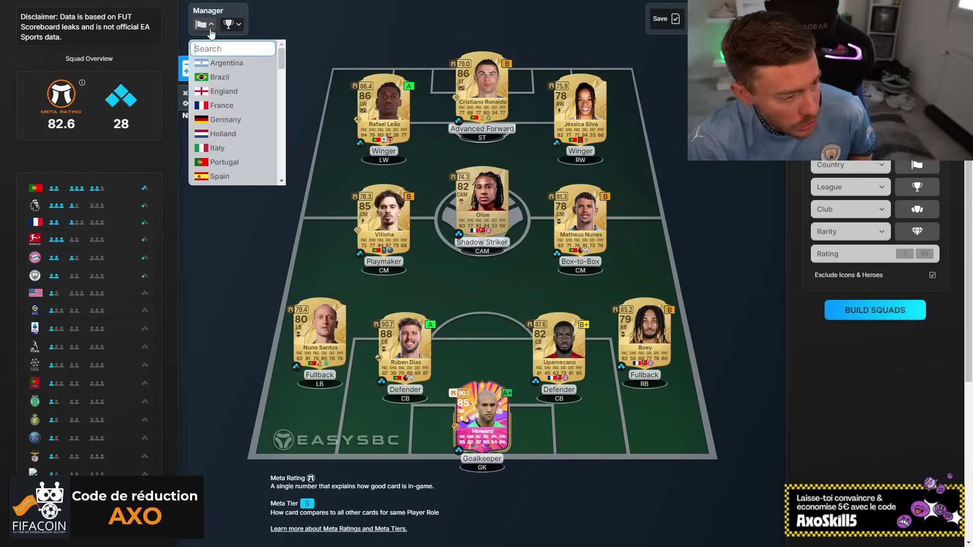
click(225, 162)
click(236, 236)
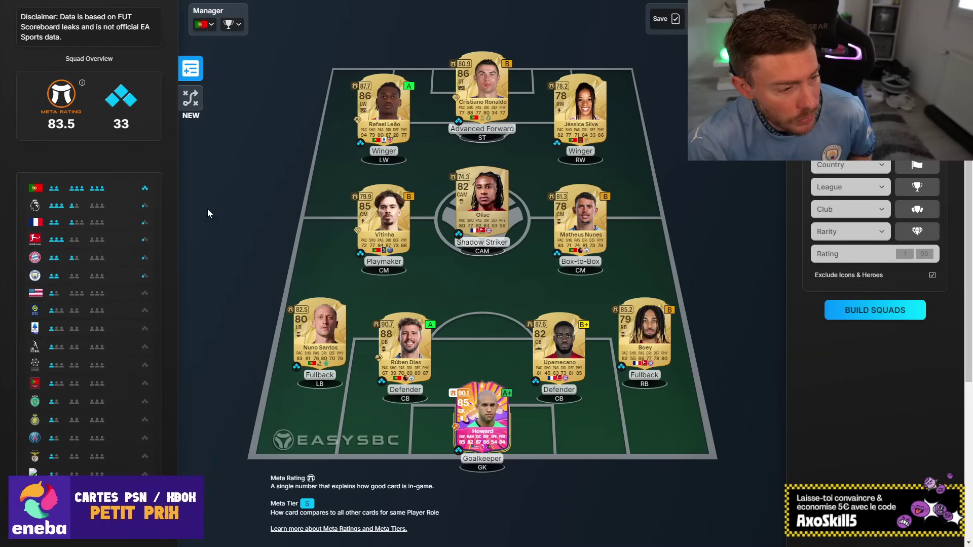